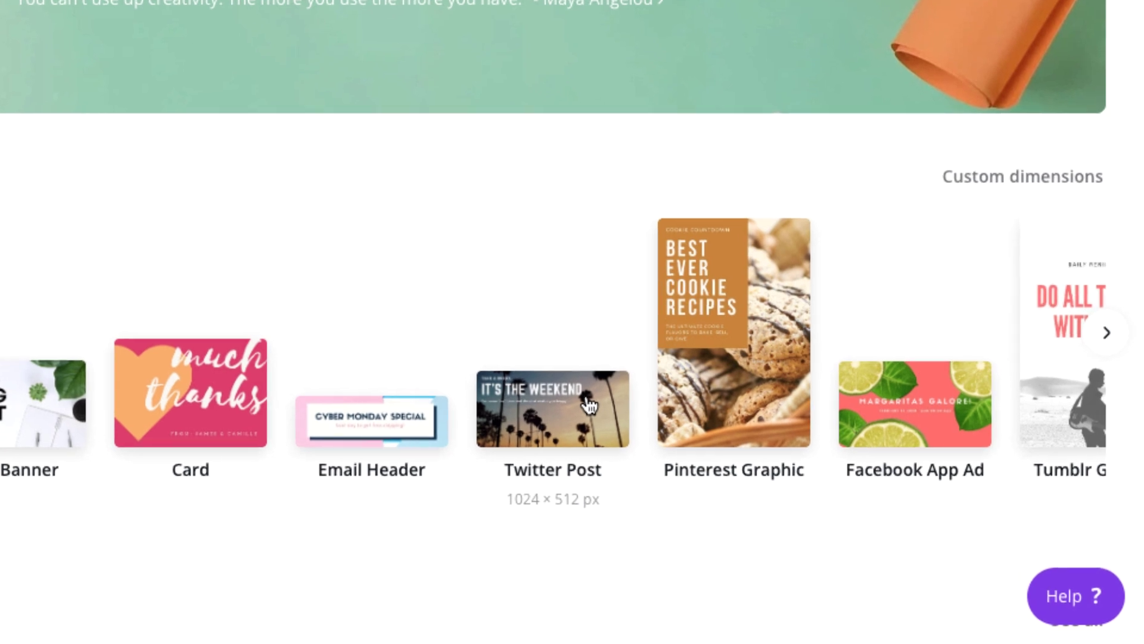
- Create a Twitter Post and apply the 'Why, sometimes' quote template with its side photo
{"action": "left_click", "coordinate": [589, 405]}
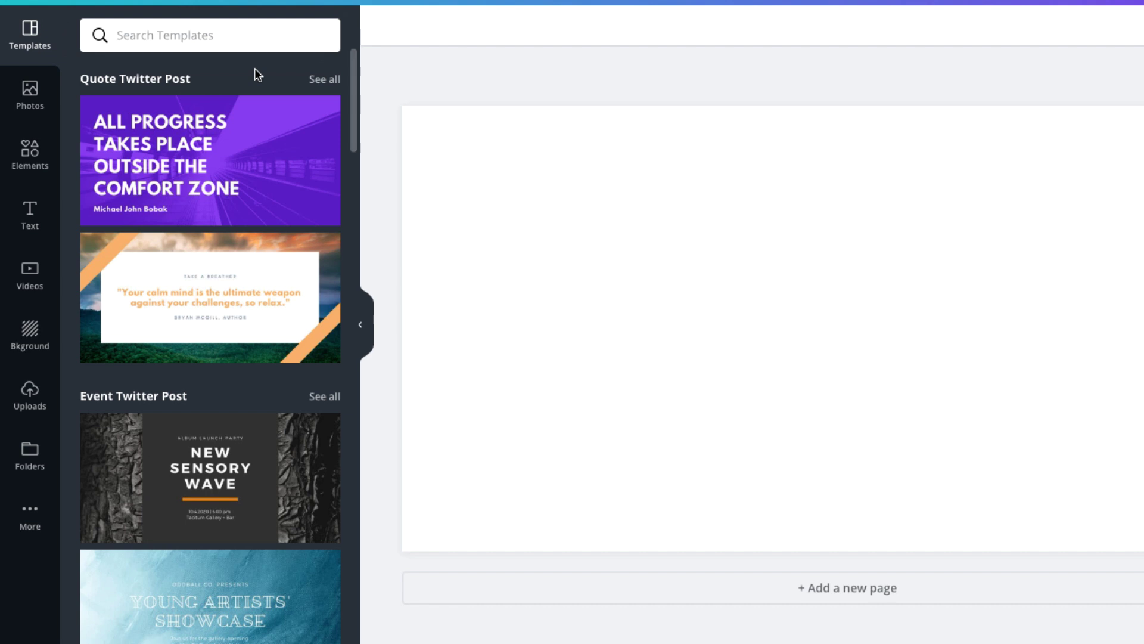
{"action": "left_click", "coordinate": [147, 80]}
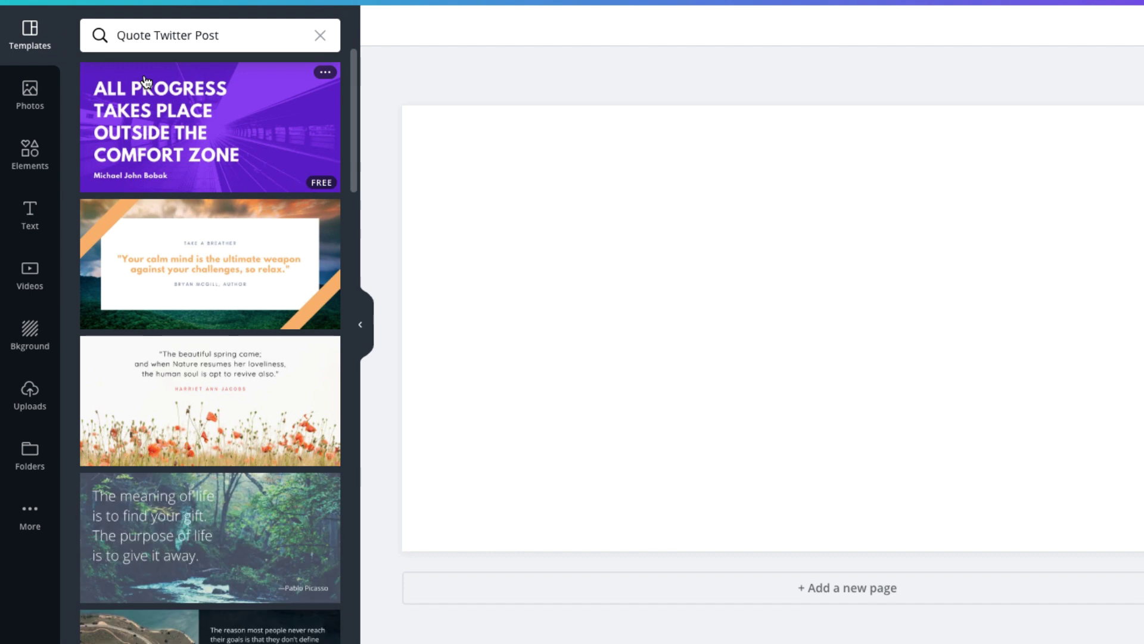
{"action": "scroll", "coordinate": [146, 84], "scroll_direction": "down", "scroll_amount": 7}
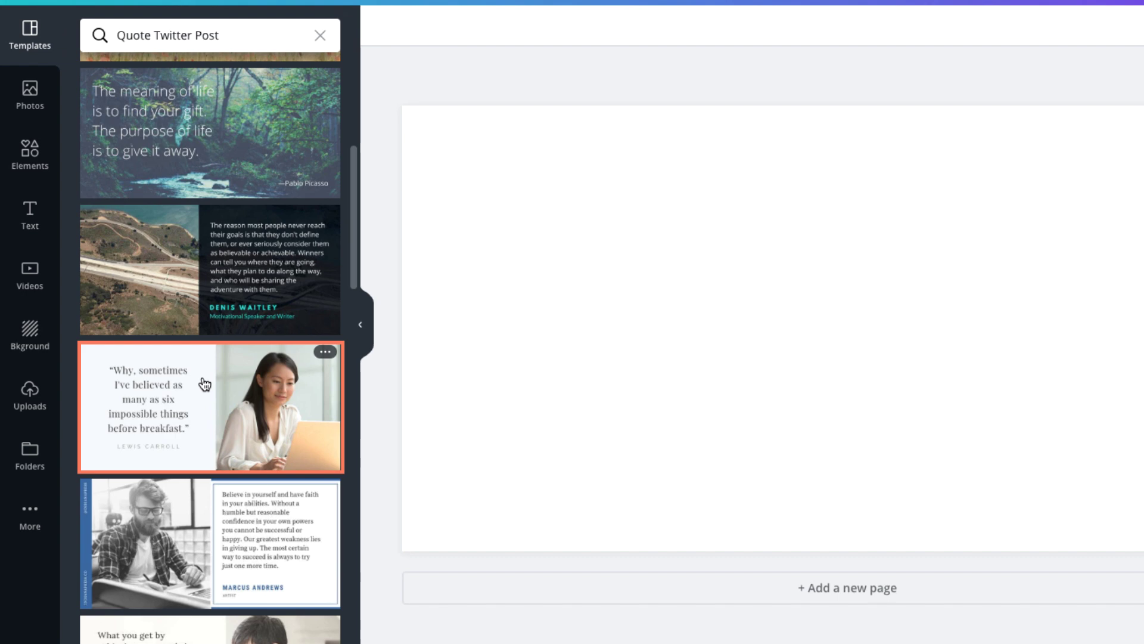
{"action": "left_click", "coordinate": [204, 384]}
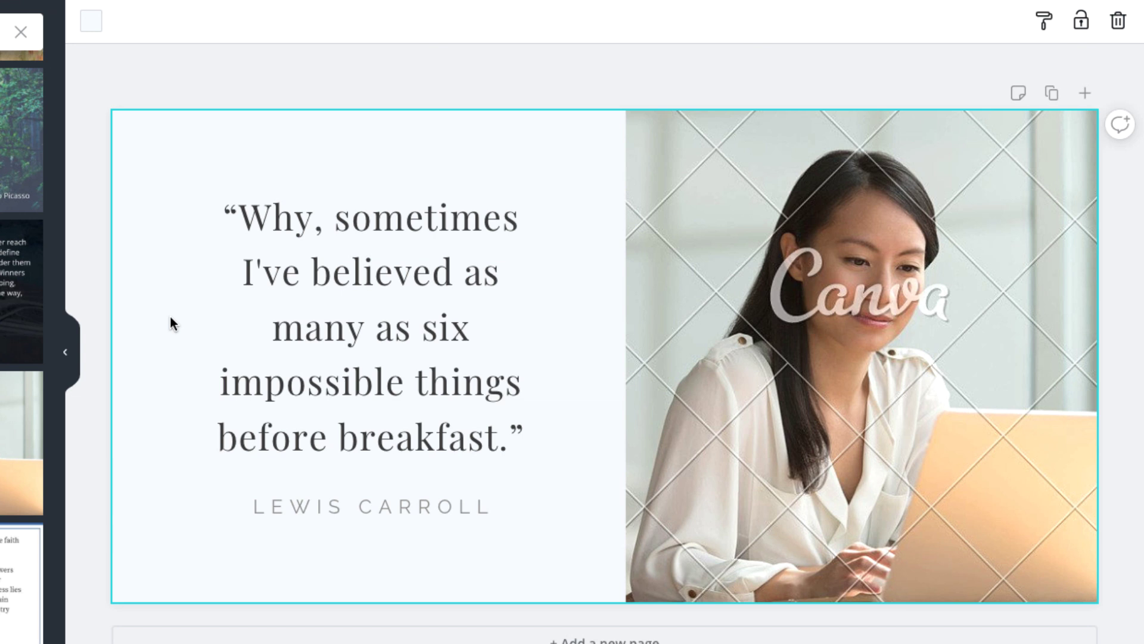
- Replace the template quote with 'My little dog - a heartbeat at my feet'
{"action": "left_click", "coordinate": [246, 216]}
{"action": "left_click", "coordinate": [247, 216]}
{"action": "left_click_drag", "start_coordinate": [247, 215], "coordinate": [457, 405]}
{"action": "type", "text": "My littl"}
{"action": "type", "text": "e dog - a heart"}
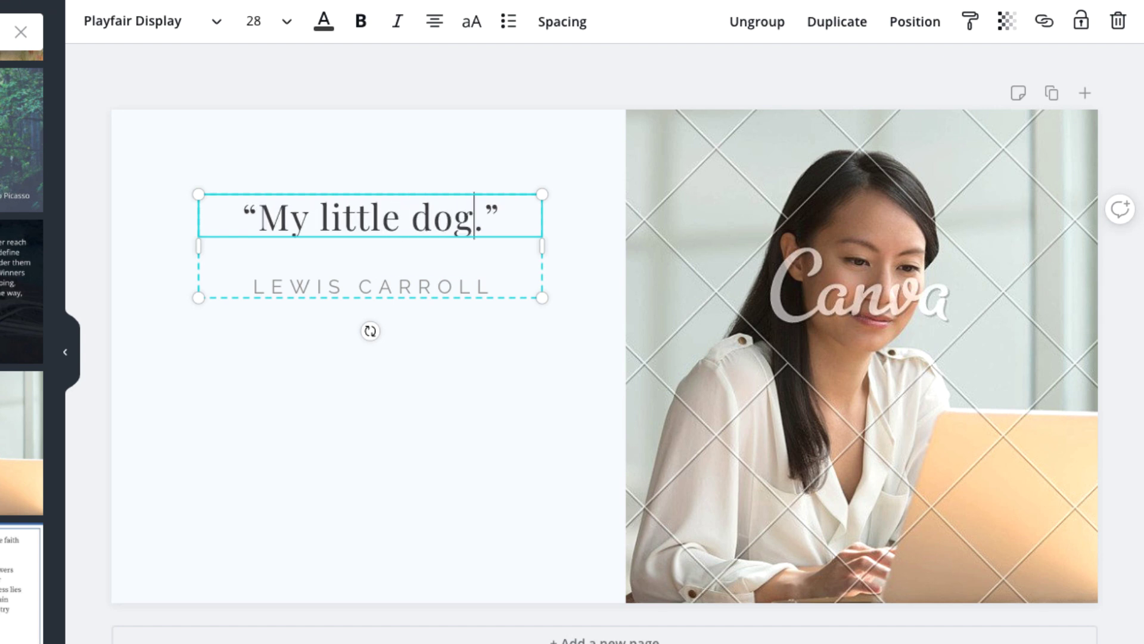
{"action": "type", "text": "beat at my feet"}
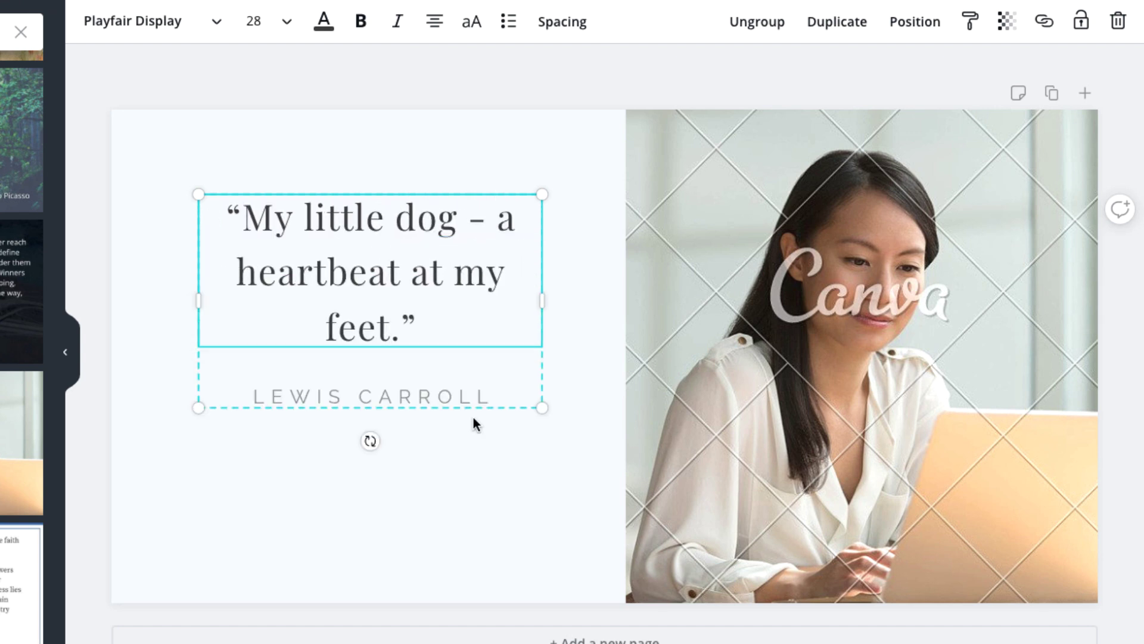
- Retype the author line with the new author's name
{"action": "left_click", "coordinate": [360, 398]}
{"action": "key", "text": "ctrl+a"}
{"action": "type", "text": "EDI"}
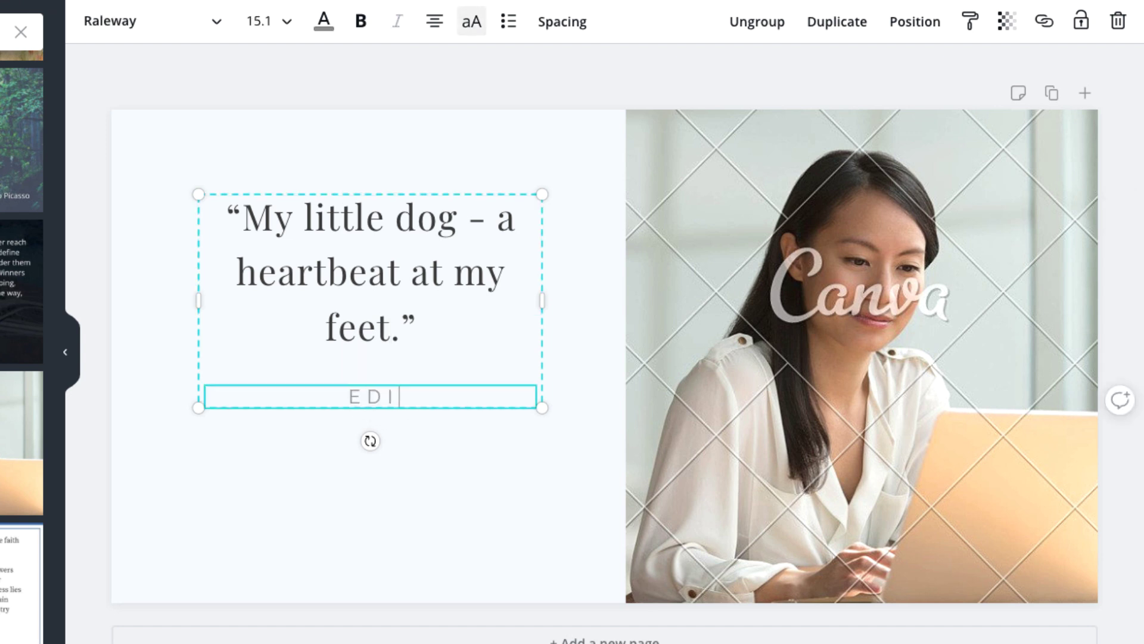
{"action": "type", "text": "TH WHARTON"}
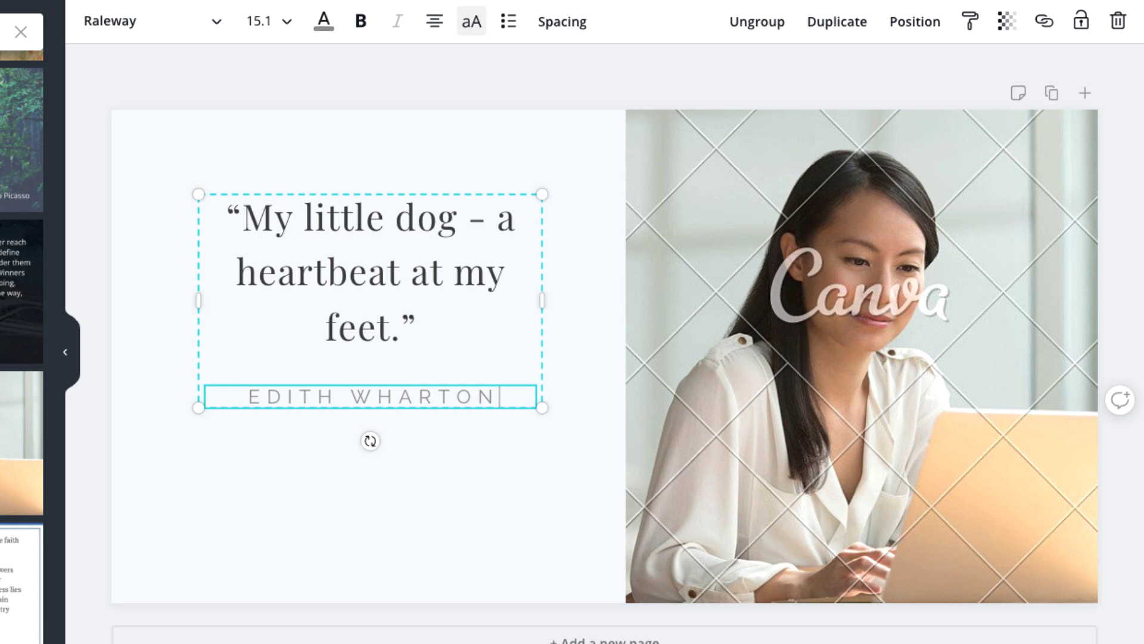
- Set the quote text font size to 36
{"action": "left_click", "coordinate": [421, 309]}
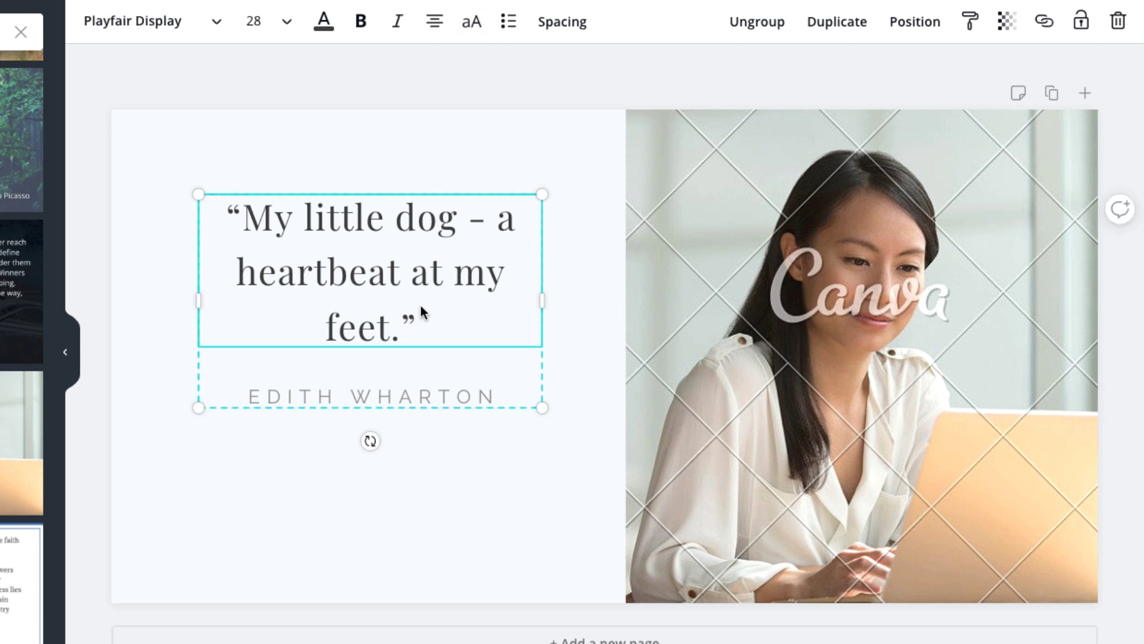
{"action": "left_click", "coordinate": [287, 25]}
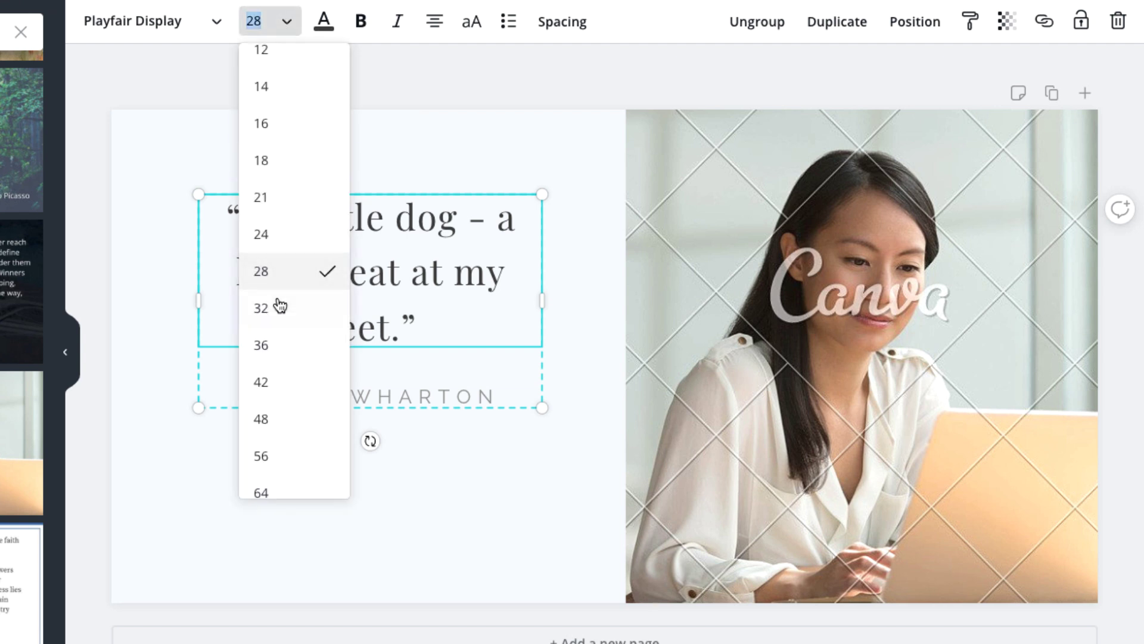
{"action": "left_click", "coordinate": [286, 346]}
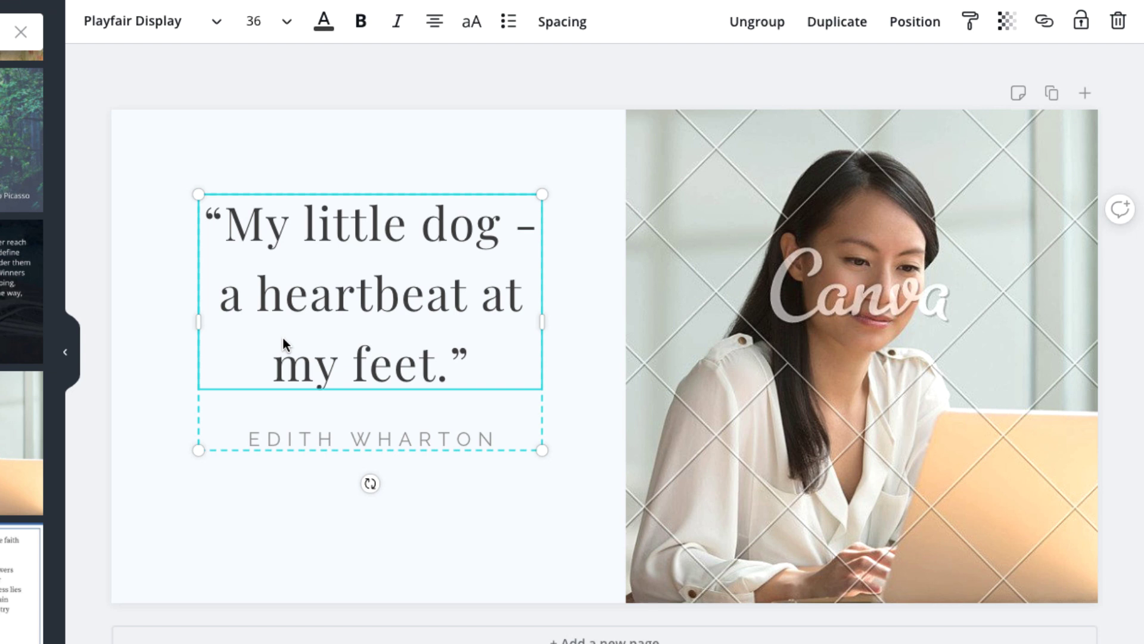
- Nudge the quote and author group three steps lower on the page
{"action": "key", "text": "Down"}
{"action": "key", "text": "Down"}
{"action": "key", "text": "Down"}
{"action": "key", "text": "Down"}
{"action": "key", "text": "Down"}
{"action": "key", "text": "Down"}
{"action": "key", "text": "Down"}
{"action": "key", "text": "Down"}
{"action": "key", "text": "Down"}
{"action": "key", "text": "Down"}
{"action": "key", "text": "Down"}
{"action": "key", "text": "Down"}
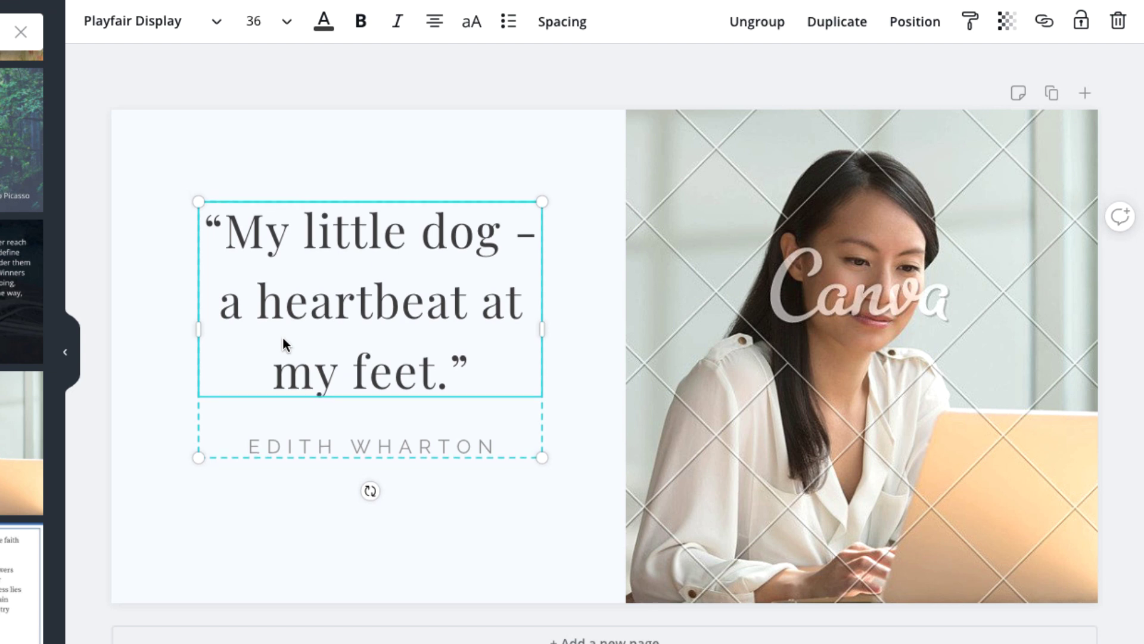
{"action": "key", "text": "Down"}
{"action": "key", "text": "Down"}
{"action": "key", "text": "Down"}
{"action": "key", "text": "Down"}
{"action": "key", "text": "Down"}
{"action": "key", "text": "Down"}
{"action": "key", "text": "Down"}
{"action": "key", "text": "Down"}
{"action": "key", "text": "Down"}
{"action": "key", "text": "Down"}
{"action": "key", "text": "Down"}
{"action": "key", "text": "Down"}
{"action": "key", "text": "Down"}
{"action": "key", "text": "Down"}
{"action": "key", "text": "Down"}
{"action": "key", "text": "Down"}
{"action": "key", "text": "Down"}
{"action": "key", "text": "Down"}
{"action": "key", "text": "Down"}
{"action": "key", "text": "Down"}
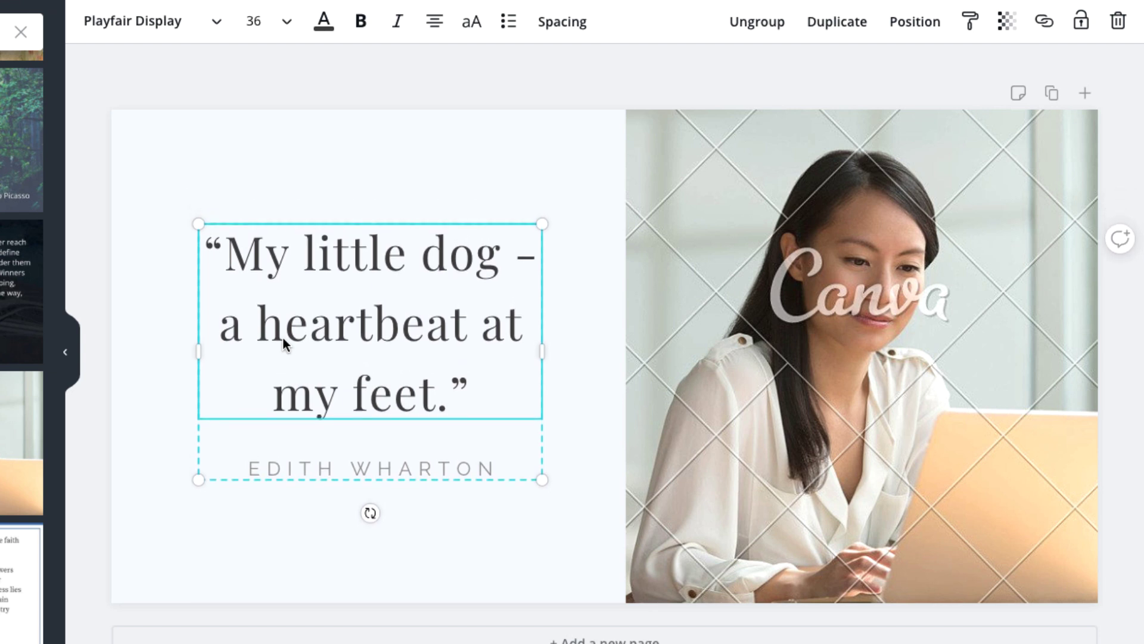
{"action": "key", "text": "Down"}
{"action": "key", "text": "Down"}
{"action": "key", "text": "Down"}
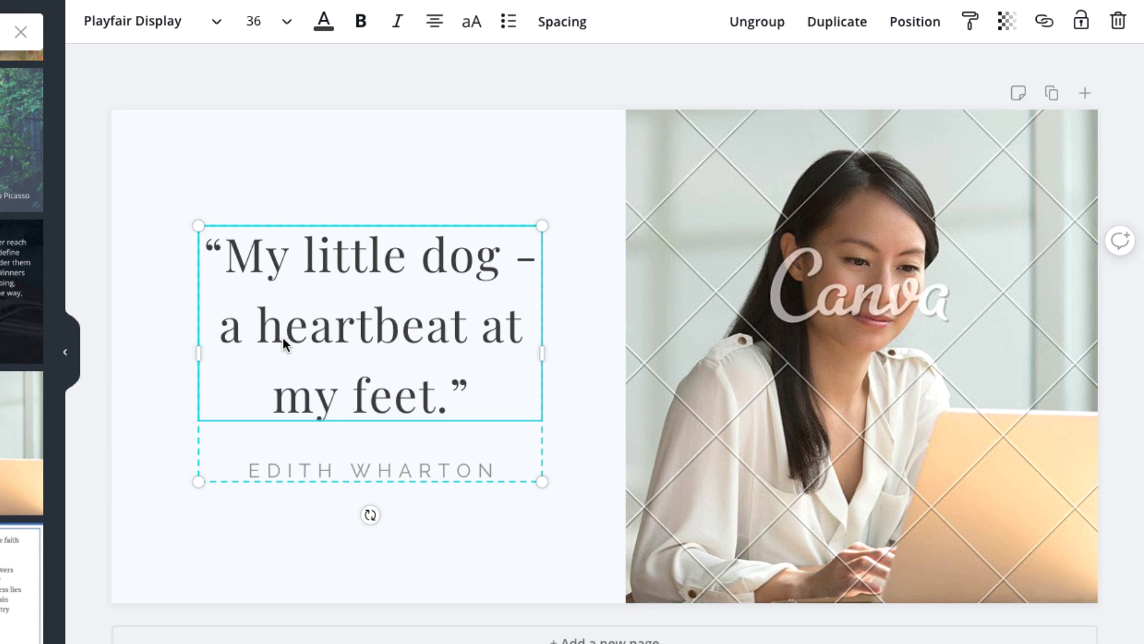
- Delete the woman-at-laptop photo but keep its empty image frame
{"action": "left_click", "coordinate": [699, 238]}
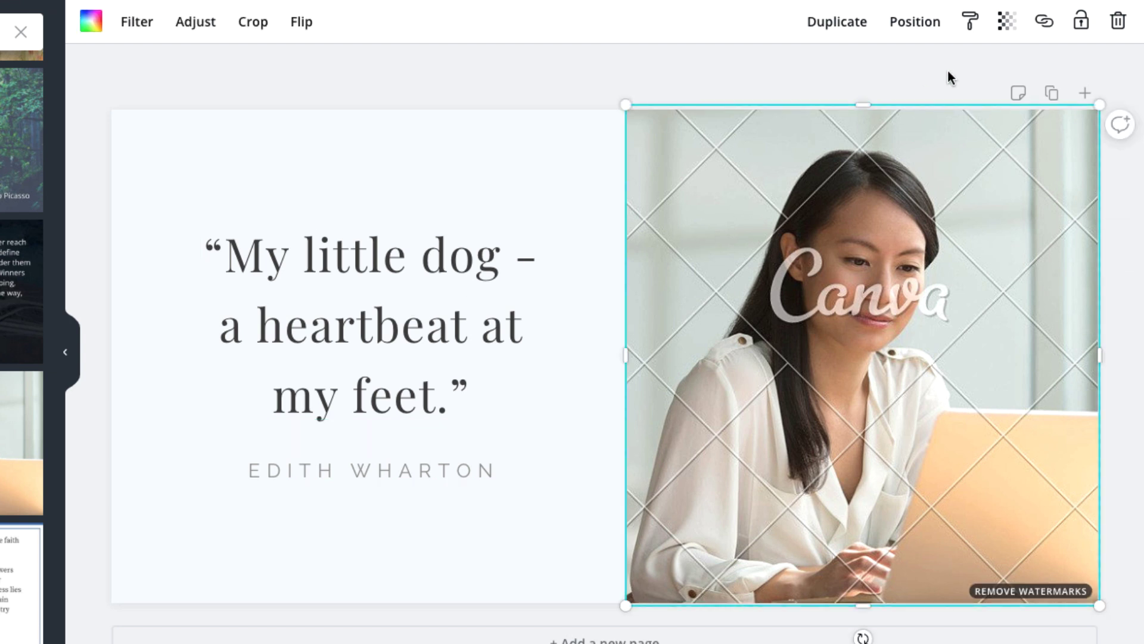
{"action": "left_click", "coordinate": [1116, 30]}
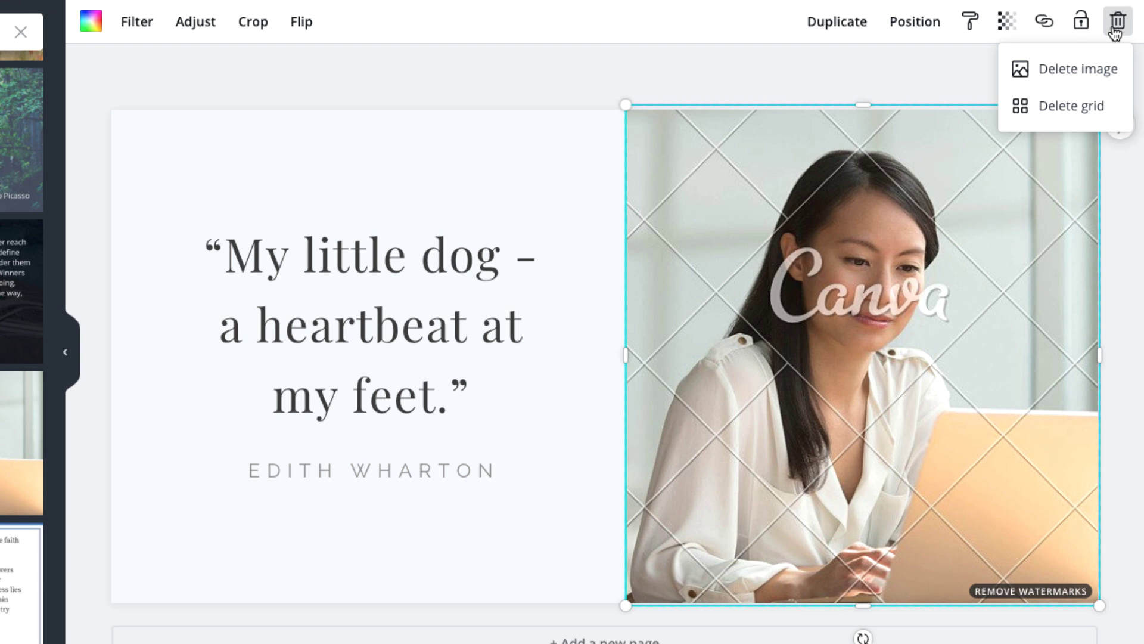
{"action": "left_click", "coordinate": [1123, 71]}
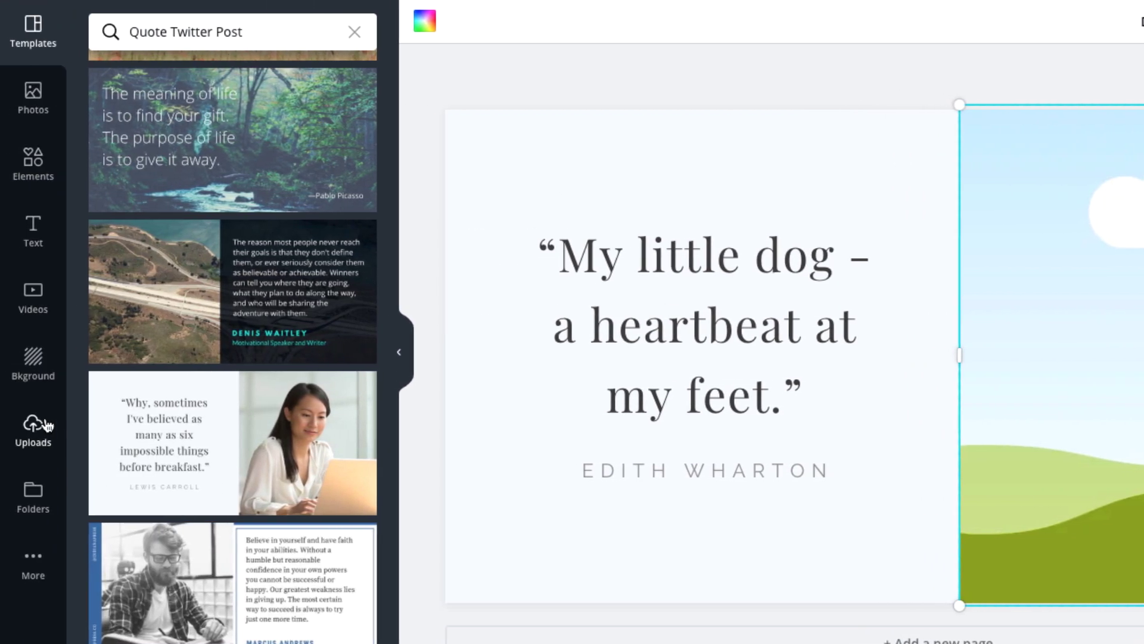
- Search the stock Photos library for 'dog' and scroll through the results
{"action": "left_click", "coordinate": [46, 425]}
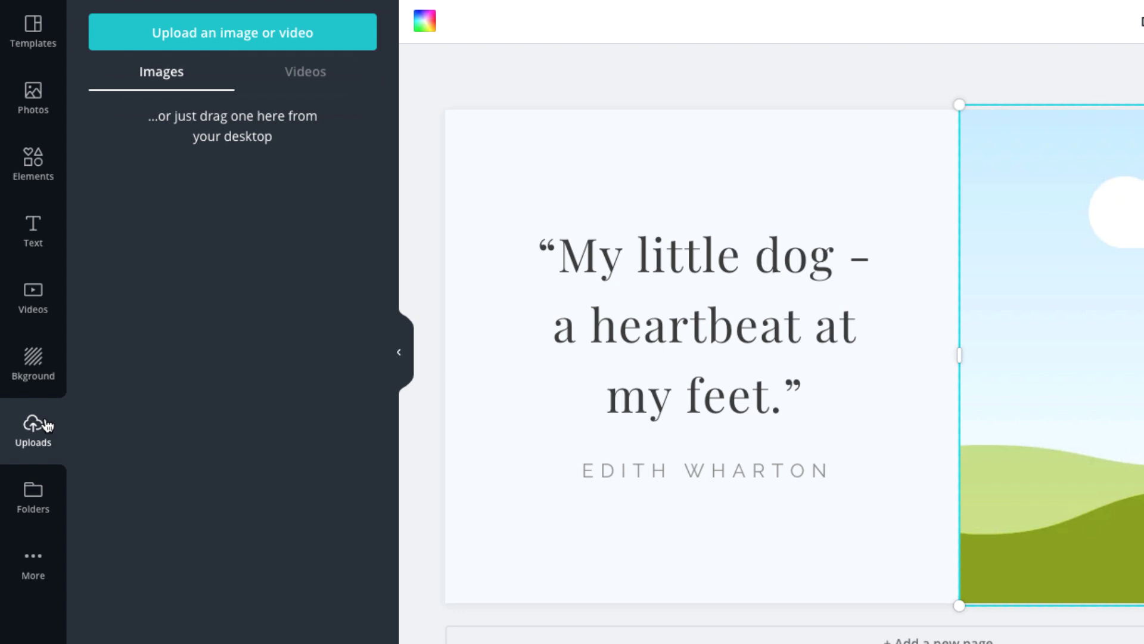
{"action": "left_click", "coordinate": [52, 109]}
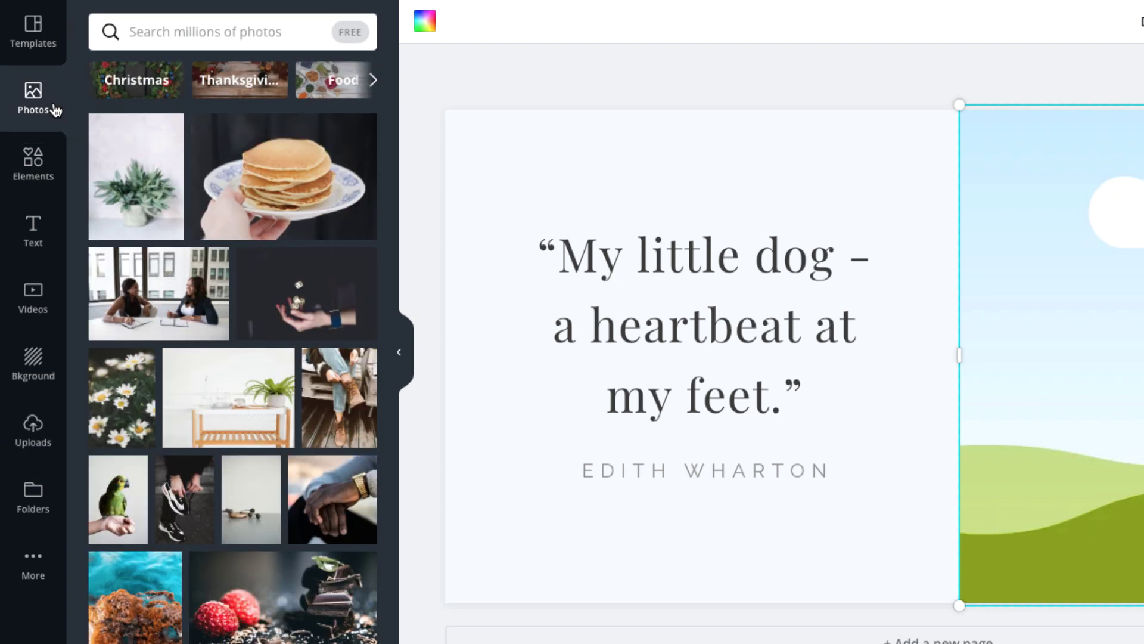
{"action": "left_click", "coordinate": [143, 32]}
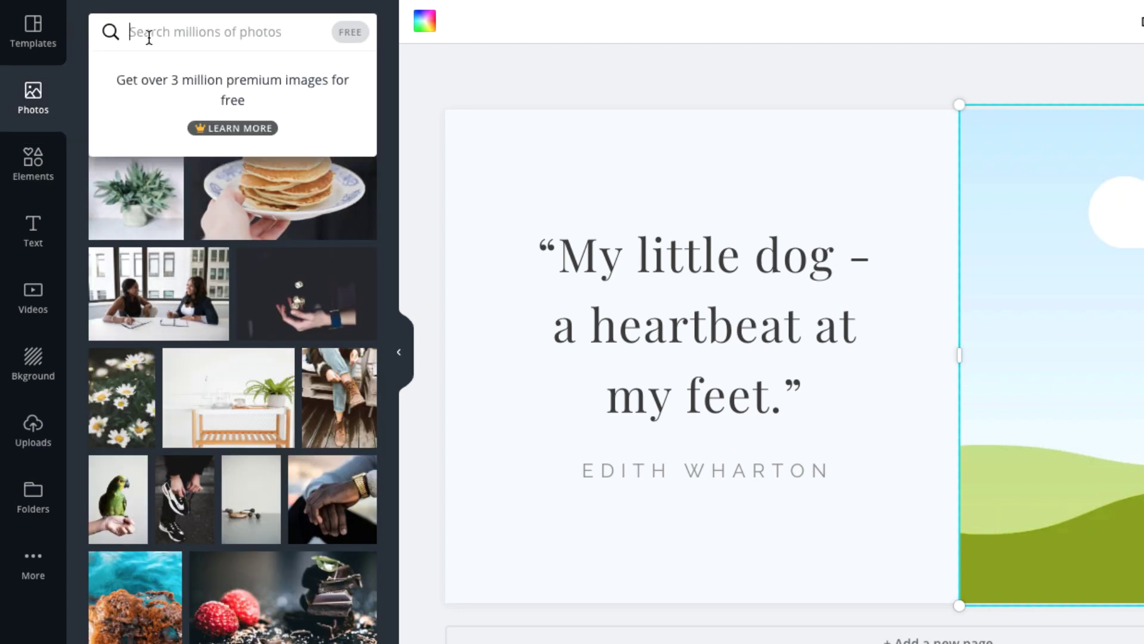
{"action": "type", "text": "dog"}
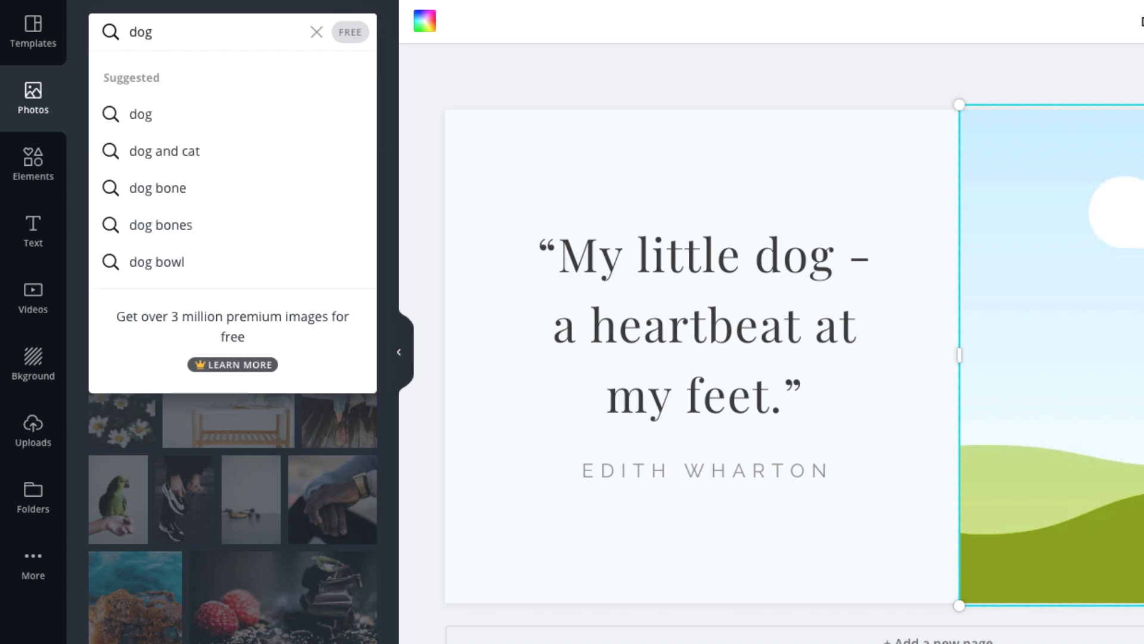
{"action": "key", "text": "Return"}
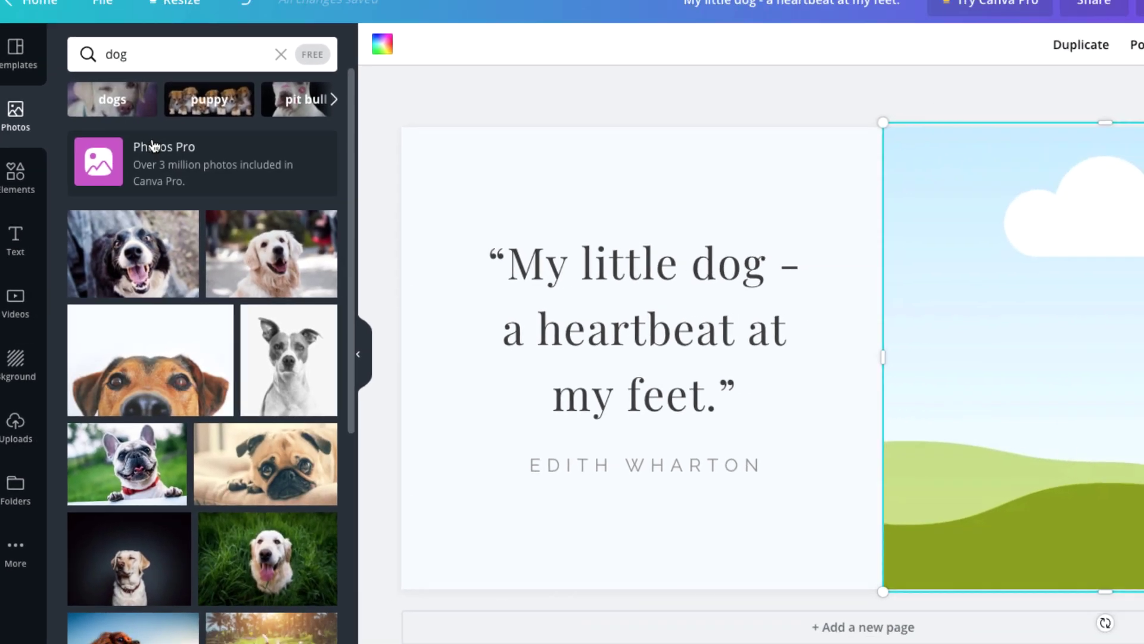
{"action": "scroll", "coordinate": [153, 145], "scroll_direction": "down", "scroll_amount": 5}
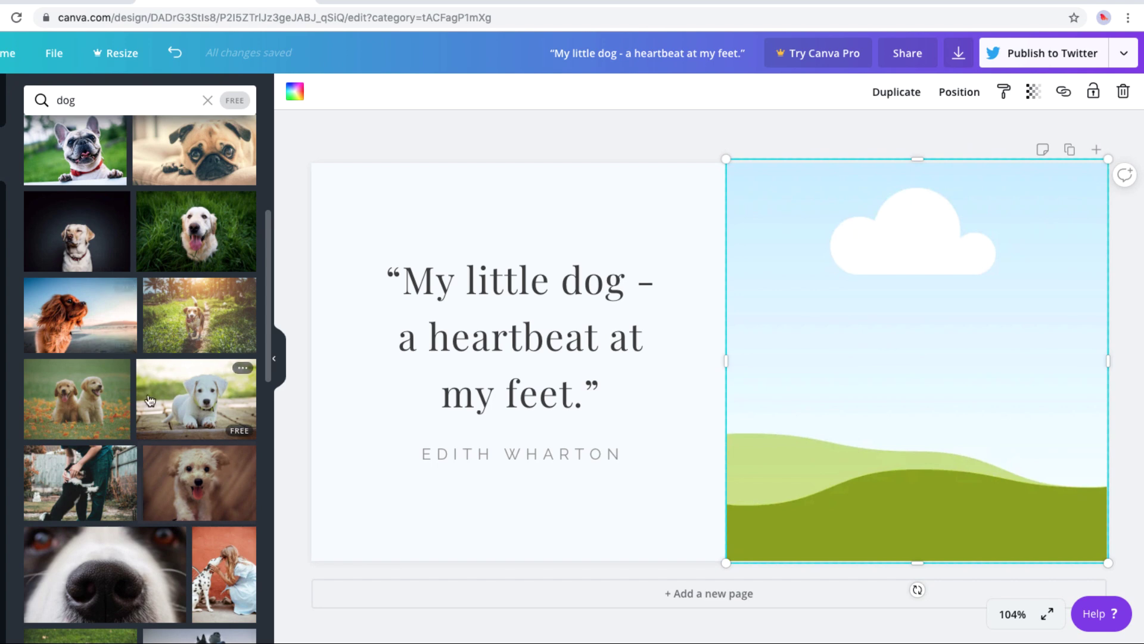
{"action": "key", "text": "ctrl+z"}
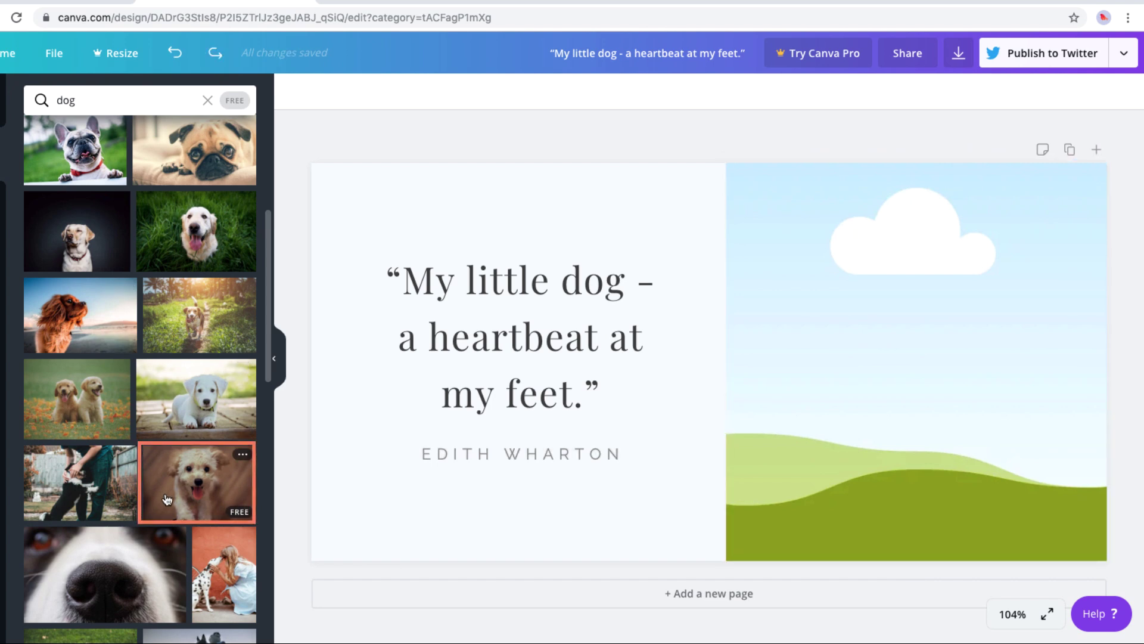
- Drop the fluffy white puppy photo into the empty right-hand image frame
{"action": "left_click_drag", "start_coordinate": [167, 500], "coordinate": [738, 270]}
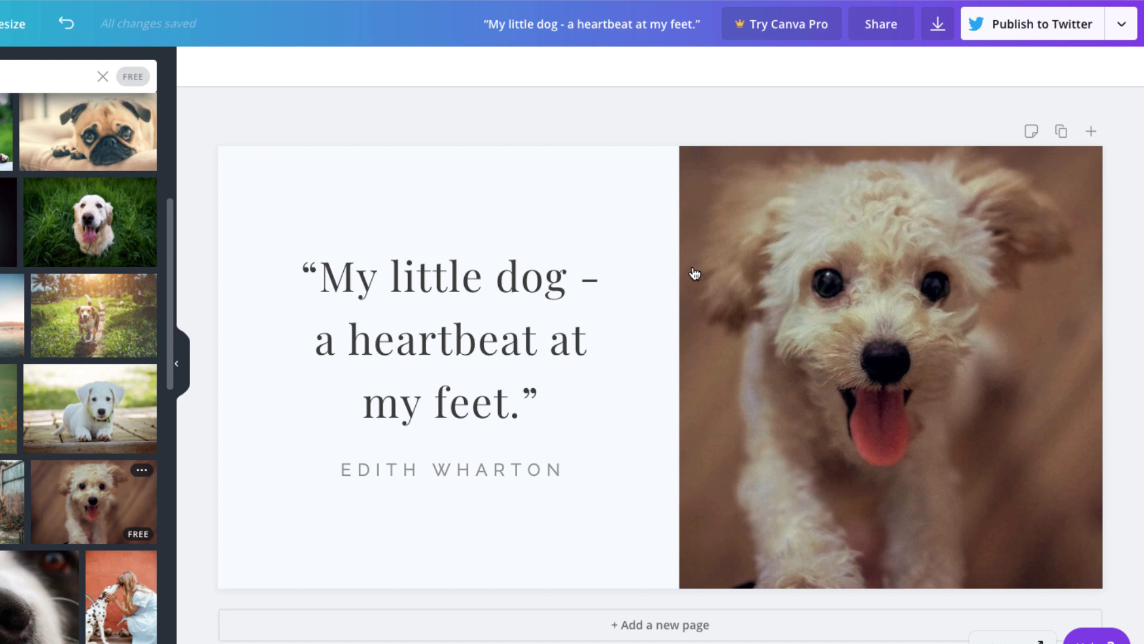
- Duplicate the first page to create Page 2
{"action": "left_click", "coordinate": [642, 232]}
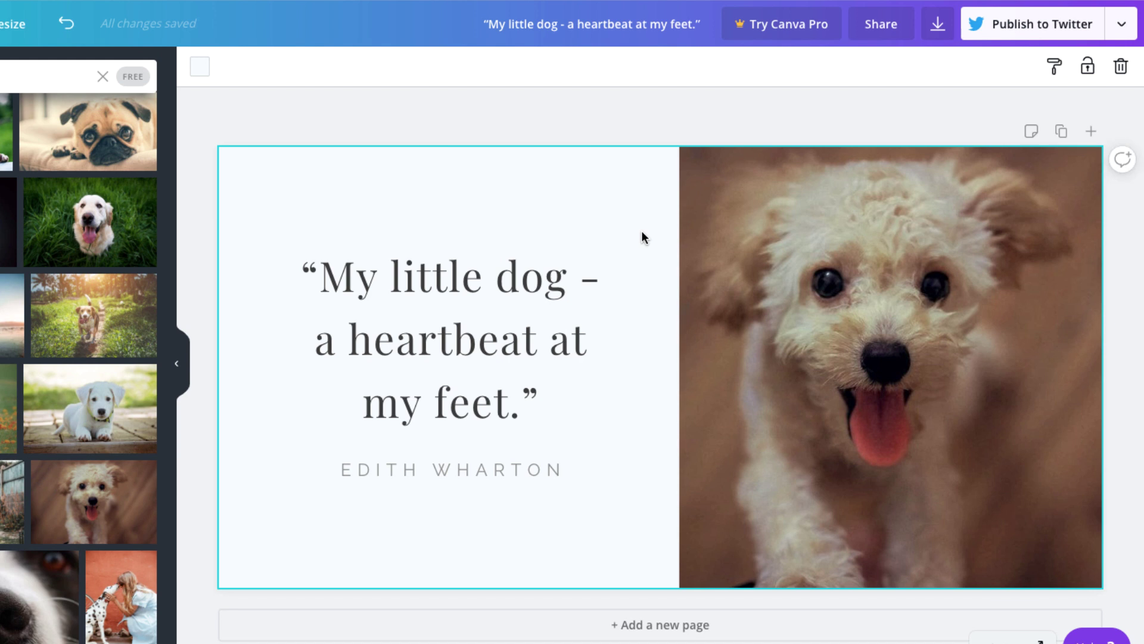
{"action": "left_click", "coordinate": [1061, 132]}
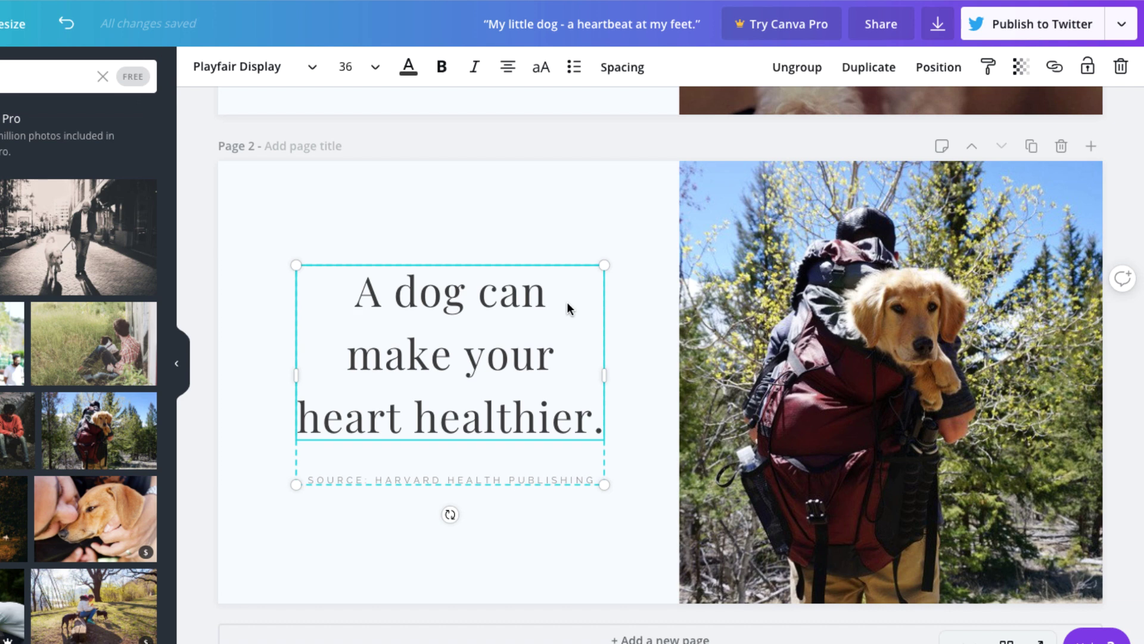
- Download all pages as PNG, then dismiss the upgrade offer to keep editing
{"action": "left_click", "coordinate": [629, 301]}
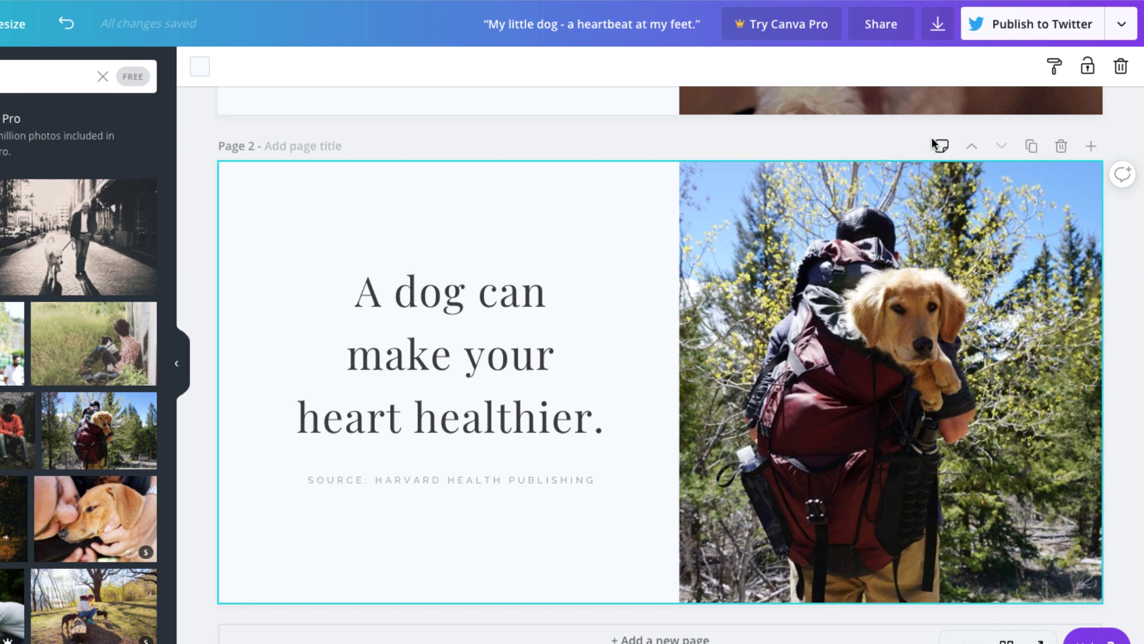
{"action": "left_click", "coordinate": [1118, 36]}
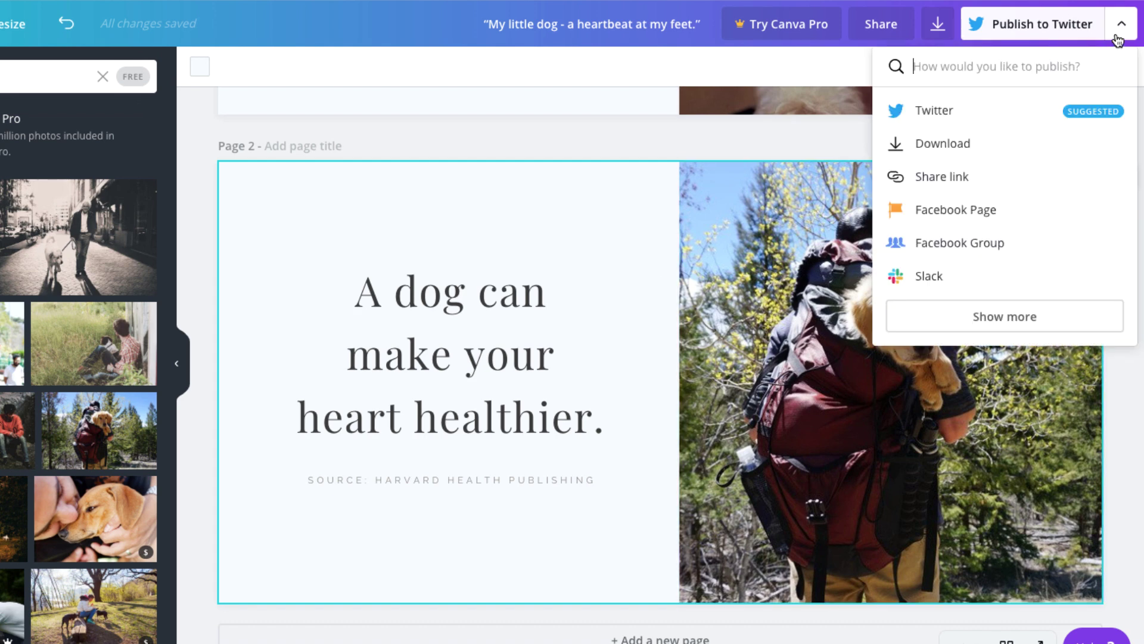
{"action": "left_click", "coordinate": [1062, 150]}
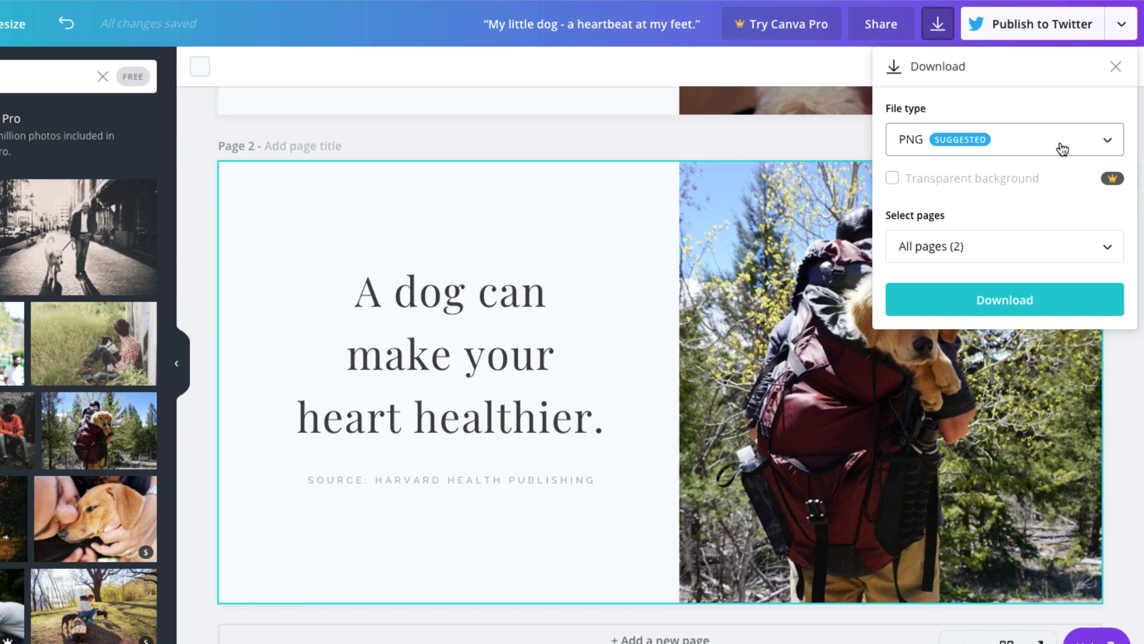
{"action": "left_click", "coordinate": [1108, 149]}
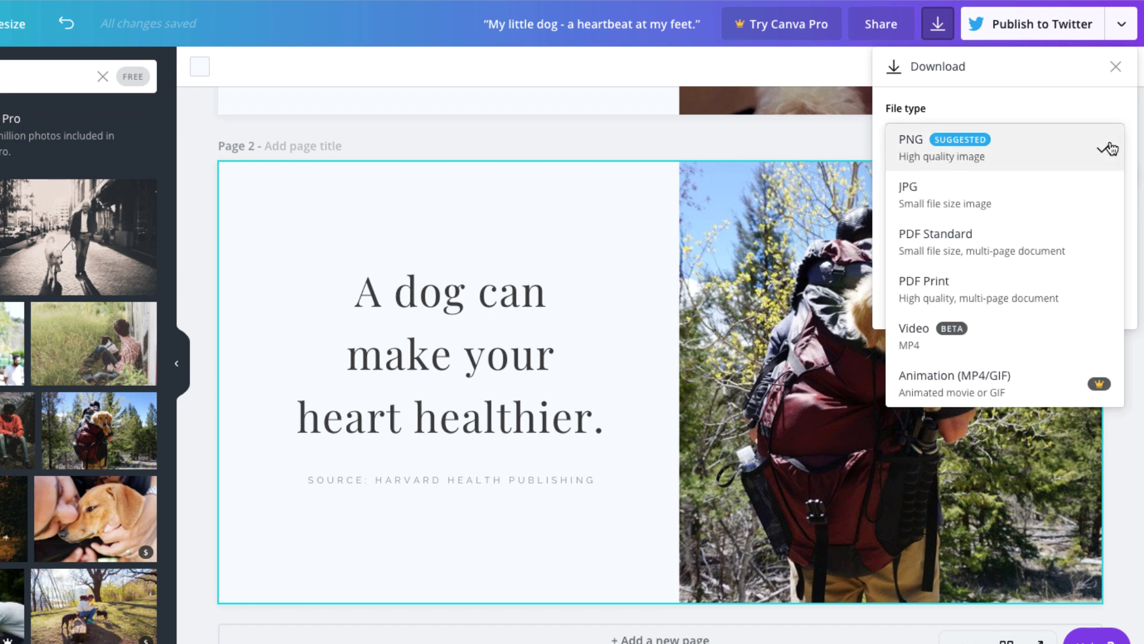
{"action": "left_click", "coordinate": [1110, 149]}
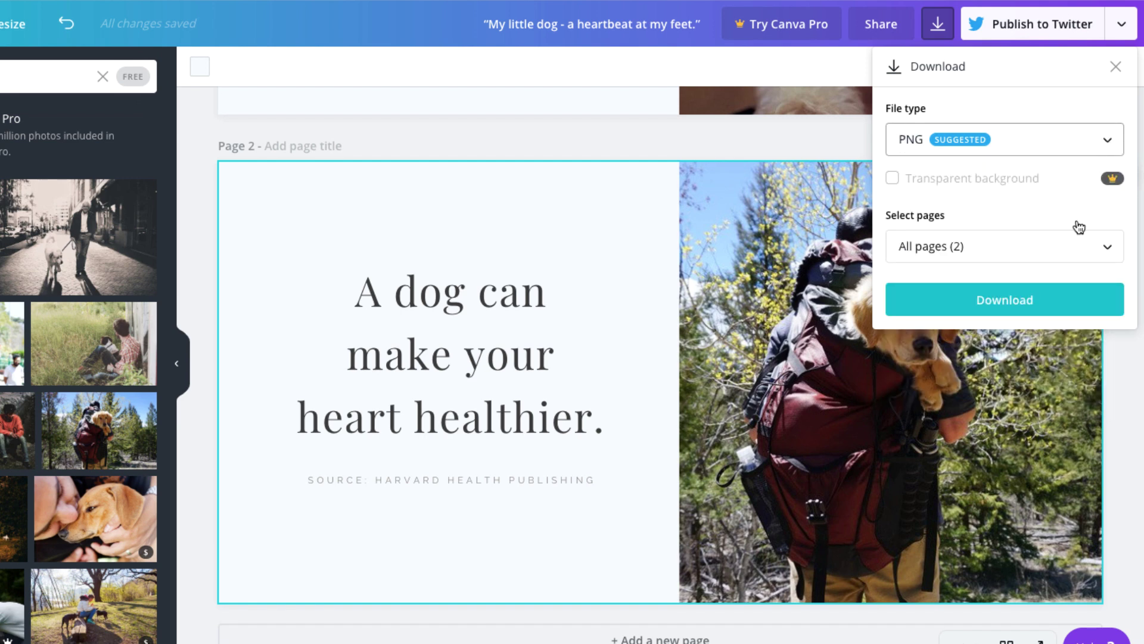
{"action": "left_click", "coordinate": [1056, 304]}
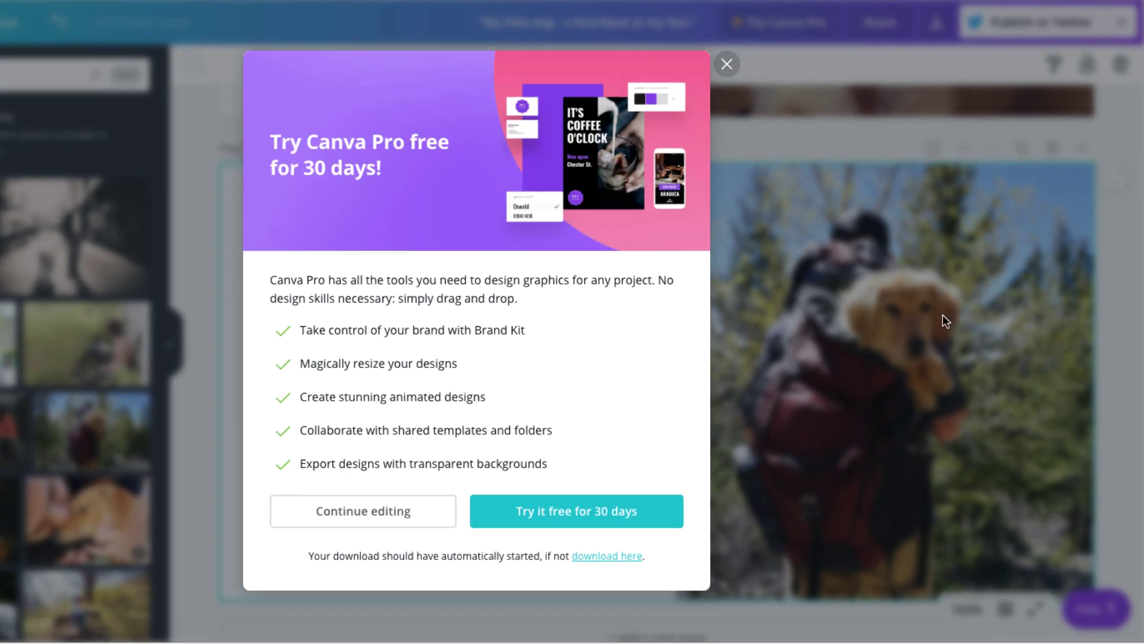
{"action": "left_click", "coordinate": [381, 528]}
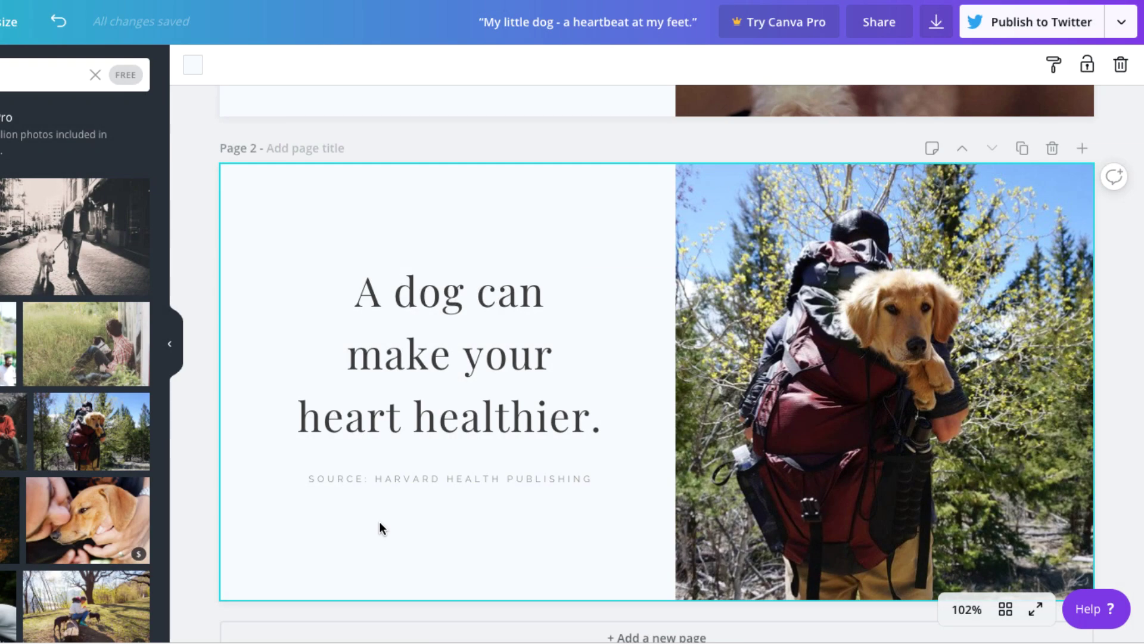